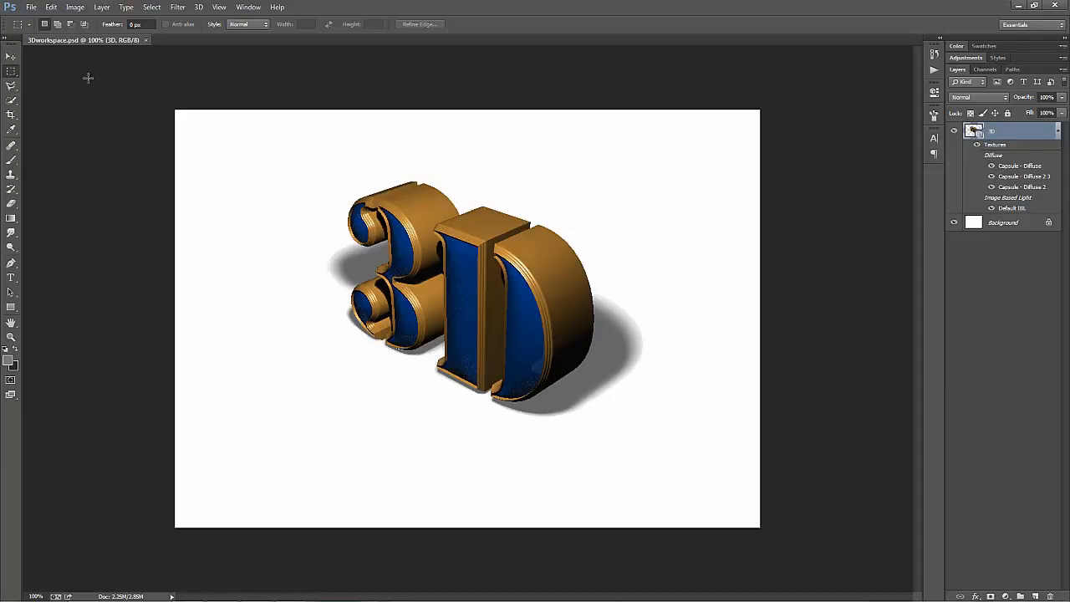
# - Check the graphics processor support and its advanced settings, including the OpenCL option, in the Performance preferences
pyautogui.click(52, 7)
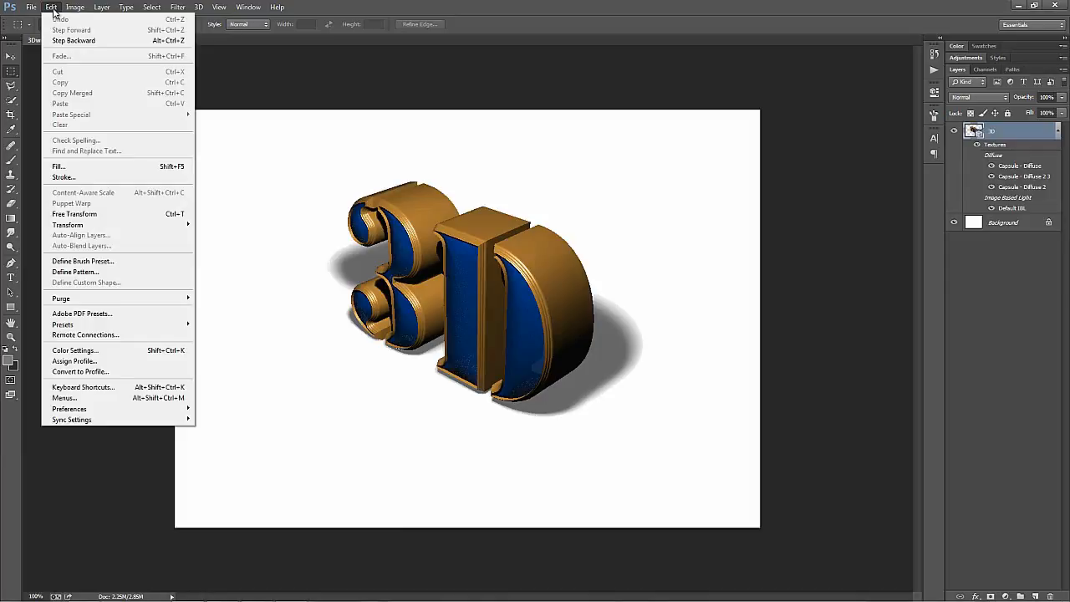
pyautogui.moveTo(85, 409)
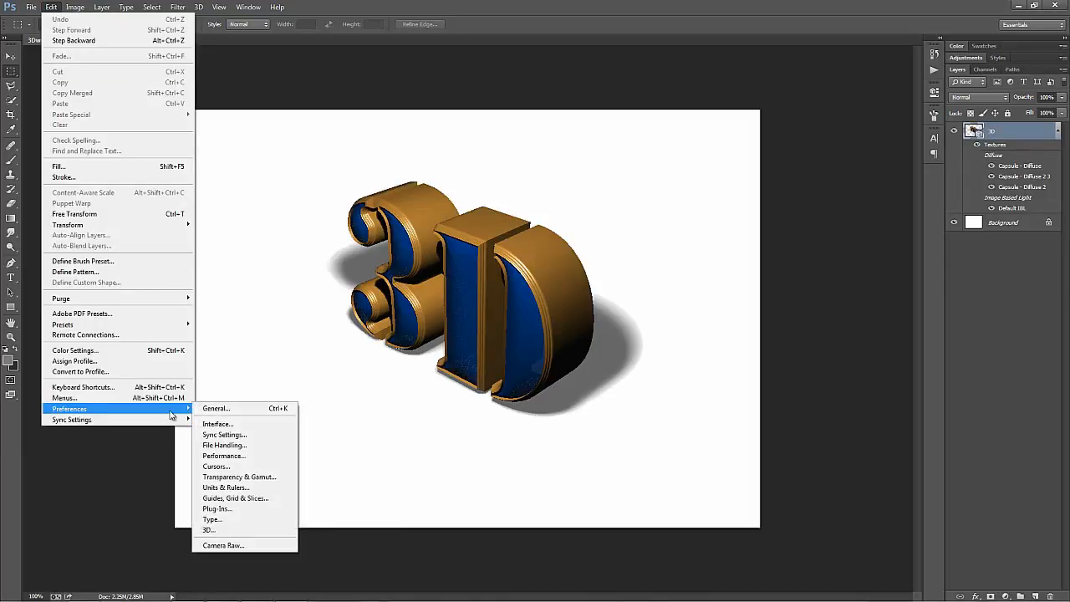
pyautogui.click(230, 459)
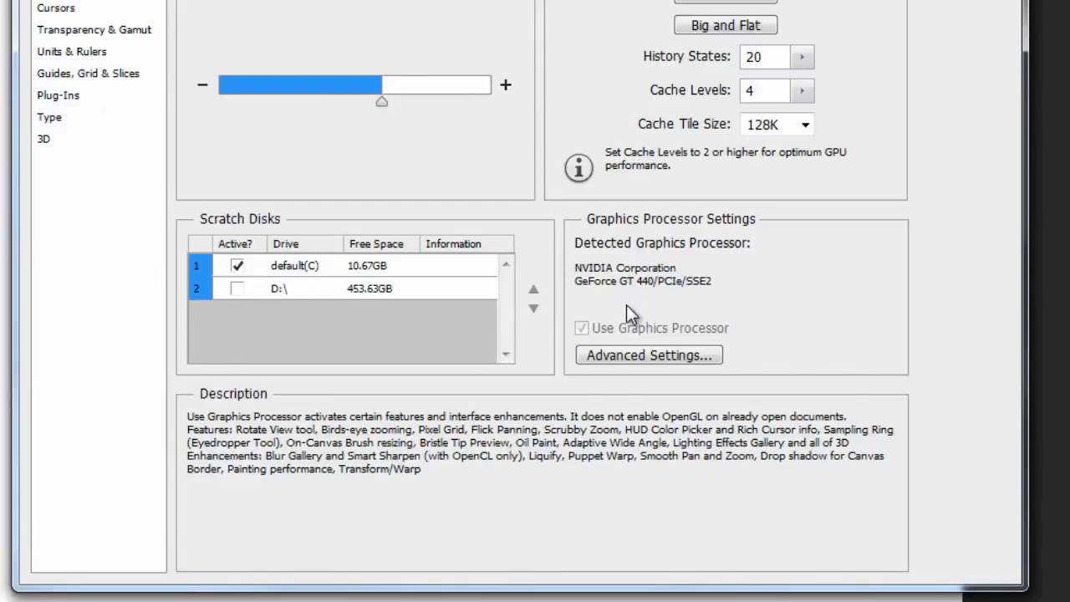
pyautogui.click(642, 359)
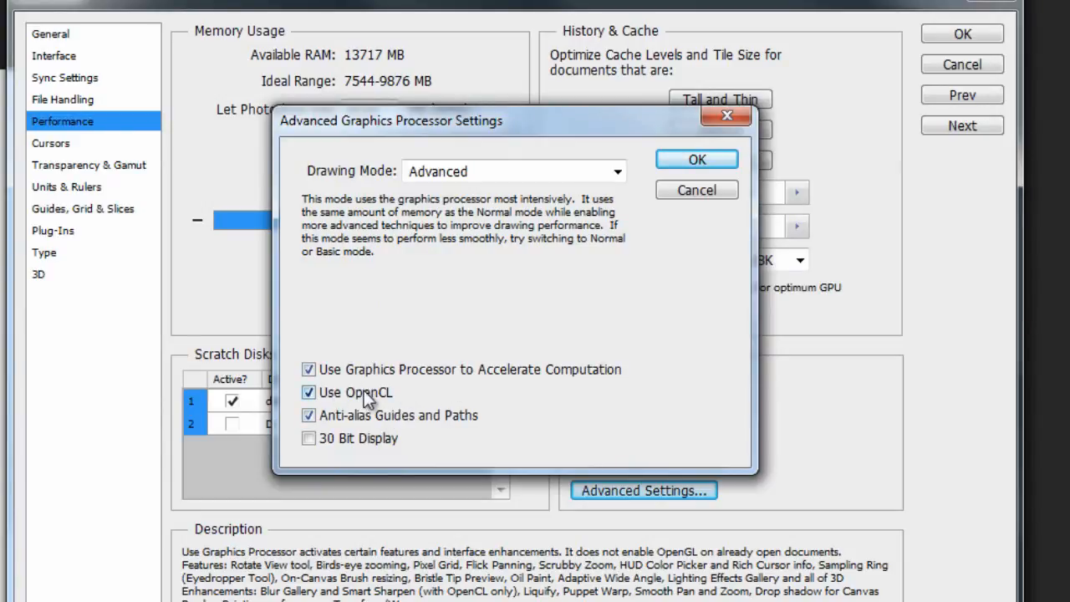
pyautogui.click(698, 160)
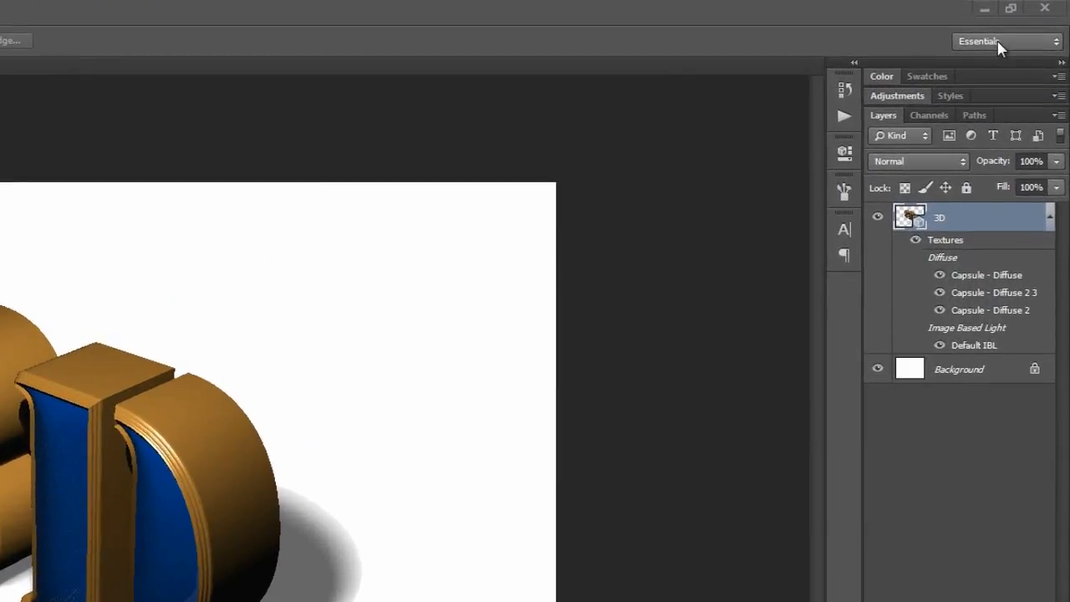
# - Switch to the 3D workspace and orbit the current camera view slightly around the 3D text with the Move tool
pyautogui.click(1000, 42)
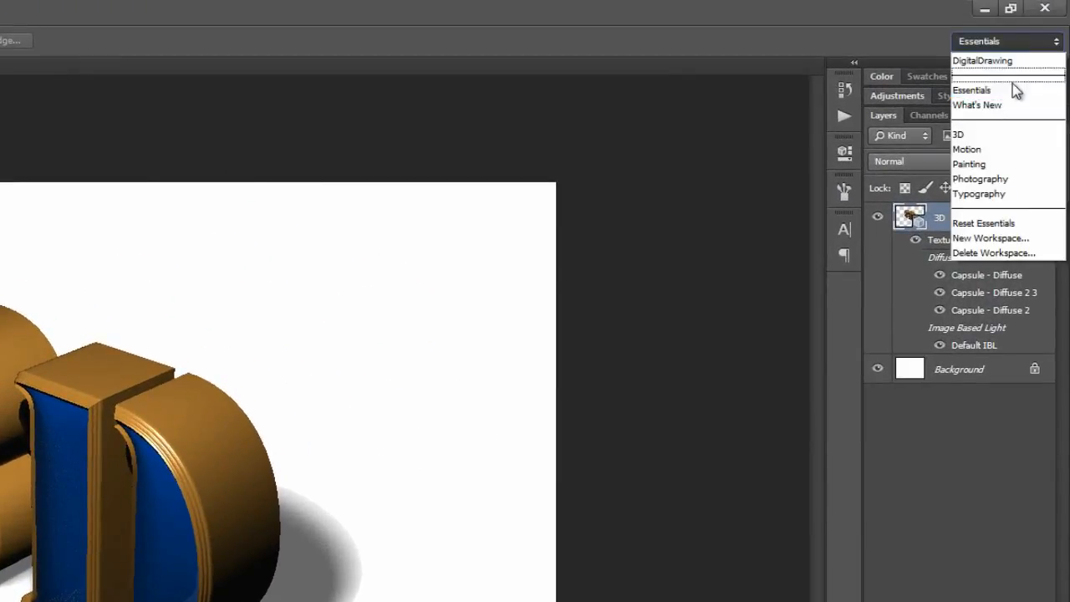
pyautogui.click(976, 134)
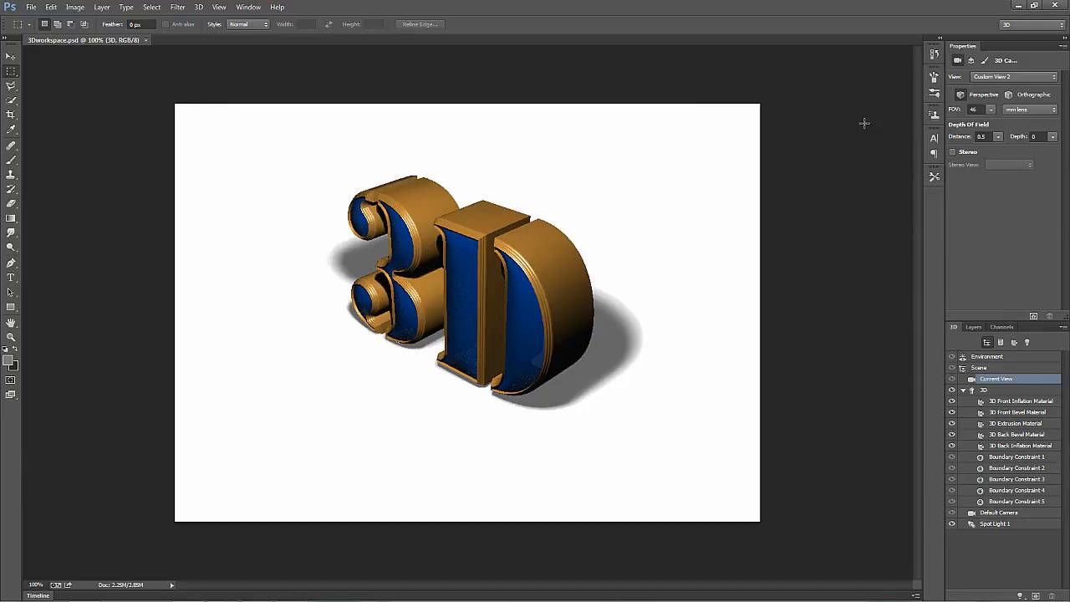
pyautogui.click(11, 57)
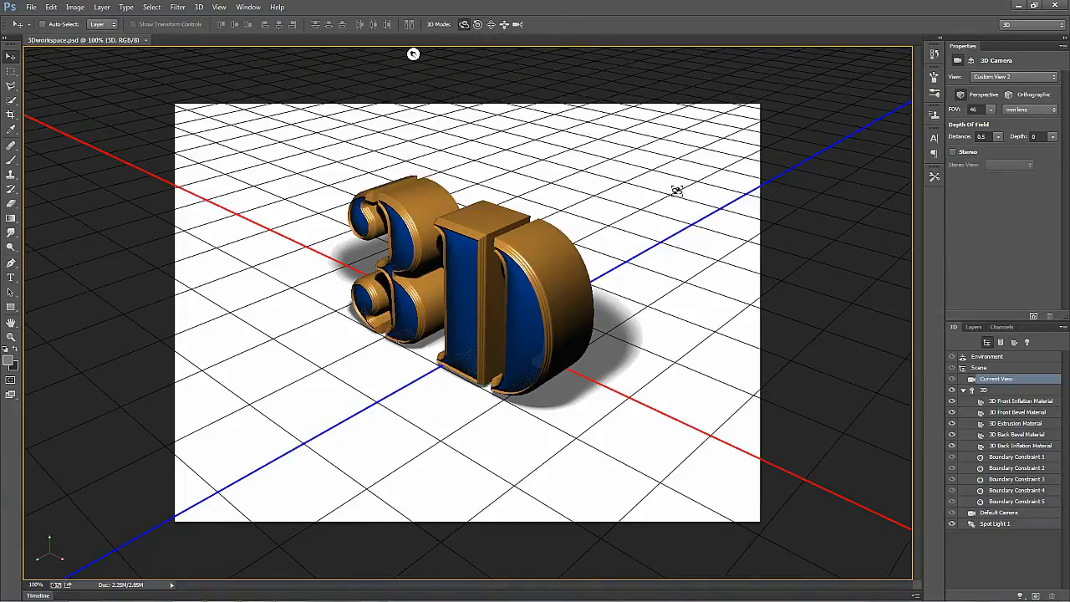
pyautogui.moveTo(680, 192); pyautogui.dragTo(741, 217)
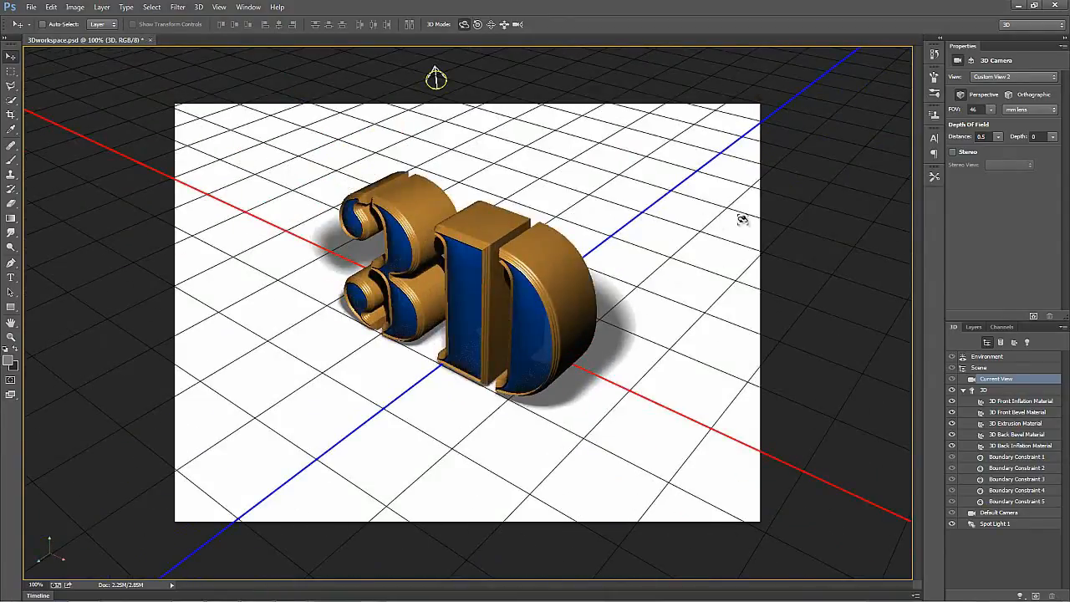
# - Select the whole scene and rotate it slightly so the 3D text turns on the ground plane
pyautogui.click(985, 370)
pyautogui.click(986, 370)
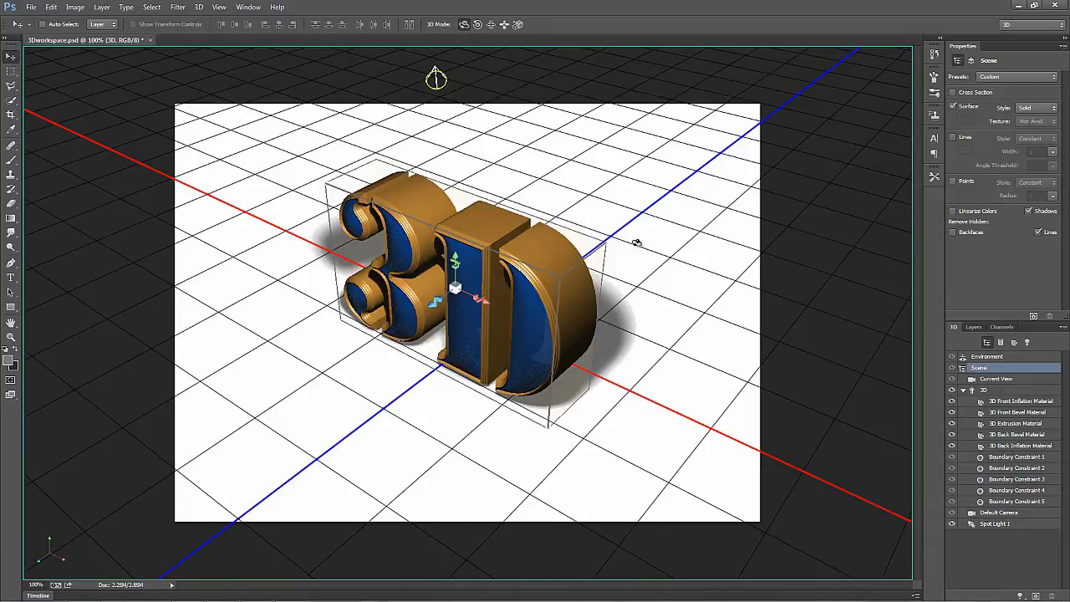
pyautogui.moveTo(672, 250)
pyautogui.mouseDown()
pyautogui.moveTo(577, 280)
pyautogui.moveTo(535, 206)
pyautogui.moveTo(667, 215)
pyautogui.moveTo(710, 289)
pyautogui.moveTo(626, 354)
pyautogui.moveTo(577, 334)
pyautogui.moveTo(546, 218)
pyautogui.moveTo(677, 239)
pyautogui.moveTo(724, 349)
pyautogui.moveTo(629, 353)
pyautogui.moveTo(595, 281)
pyautogui.moveTo(680, 243)
pyautogui.moveTo(689, 254)
pyautogui.mouseUp()
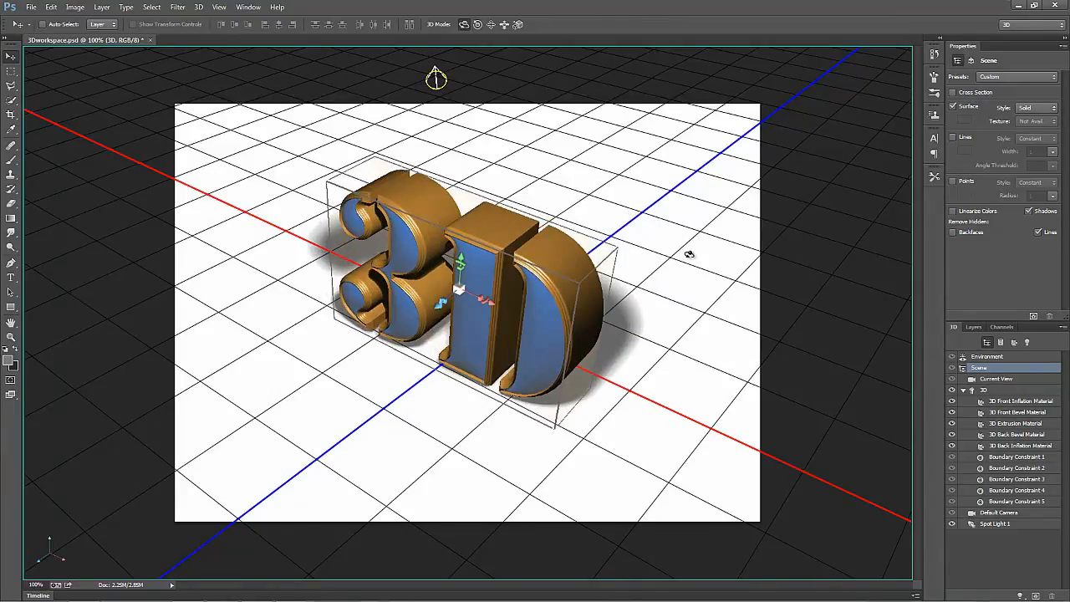
# - Transform the 3D text mesh with its axis widget by moving it along the X axis and scaling it up uniformly
pyautogui.click(987, 390)
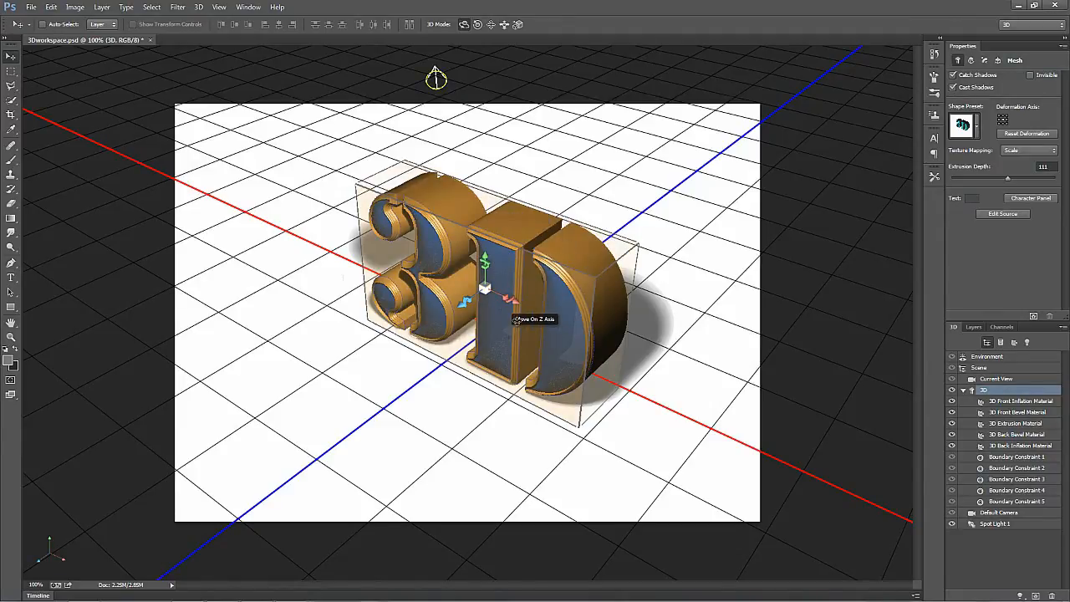
pyautogui.moveTo(516, 301)
pyautogui.mouseDown()
pyautogui.moveTo(504, 312)
pyautogui.moveTo(500, 288)
pyautogui.moveTo(507, 296)
pyautogui.mouseUp()
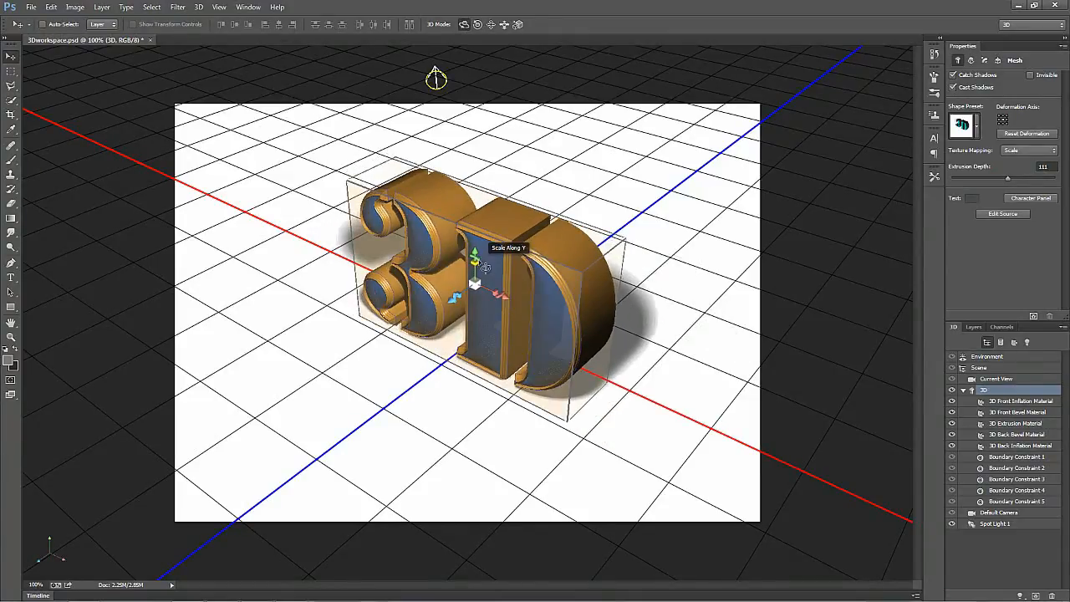
pyautogui.moveTo(479, 260)
pyautogui.mouseDown()
pyautogui.moveTo(430, 206)
pyautogui.moveTo(426, 266)
pyautogui.moveTo(478, 270)
pyautogui.mouseUp()
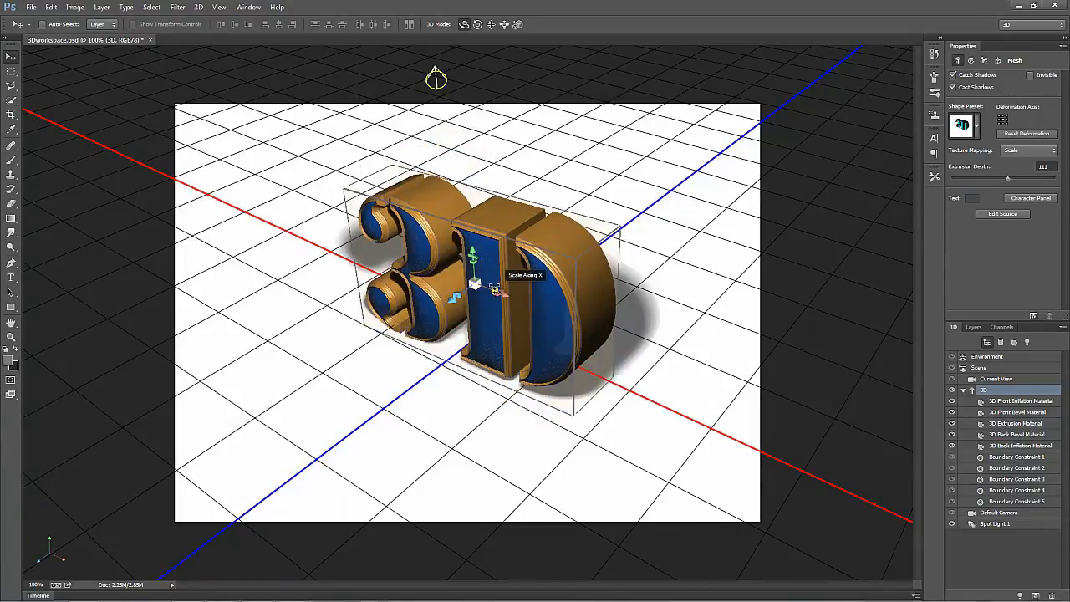
pyautogui.moveTo(474, 283); pyautogui.dragTo(539, 303)
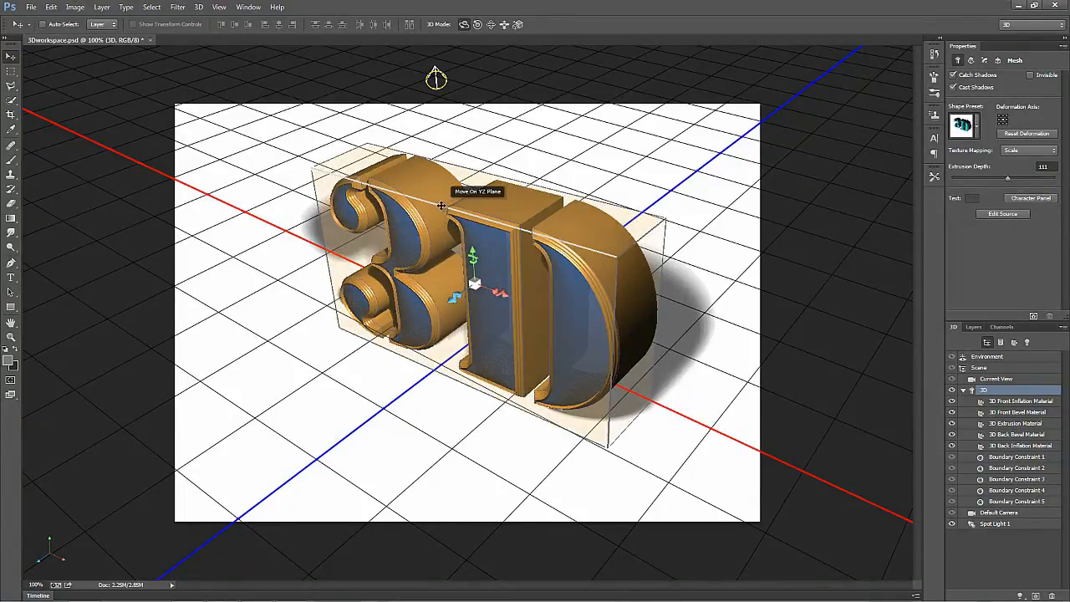
# - Try transforming the 3D text mesh by its bounding box edges and faces and moving it along the X axis
pyautogui.moveTo(452, 205); pyautogui.dragTo(476, 173)
pyautogui.moveTo(557, 198); pyautogui.dragTo(618, 330)
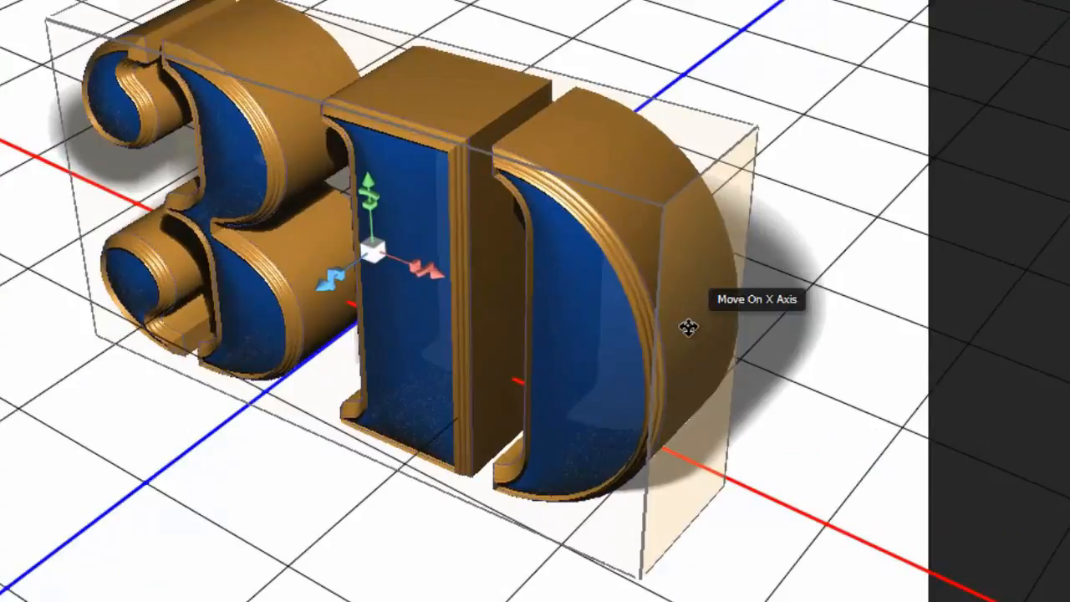
pyautogui.moveTo(560, 318); pyautogui.dragTo(576, 342)
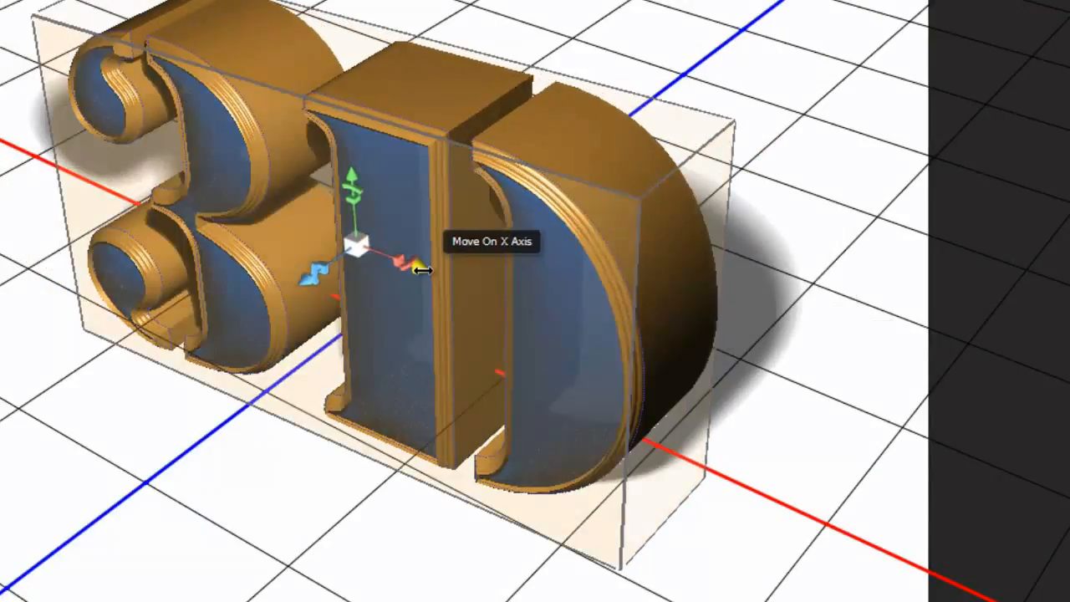
pyautogui.moveTo(421, 269); pyautogui.dragTo(378, 374)
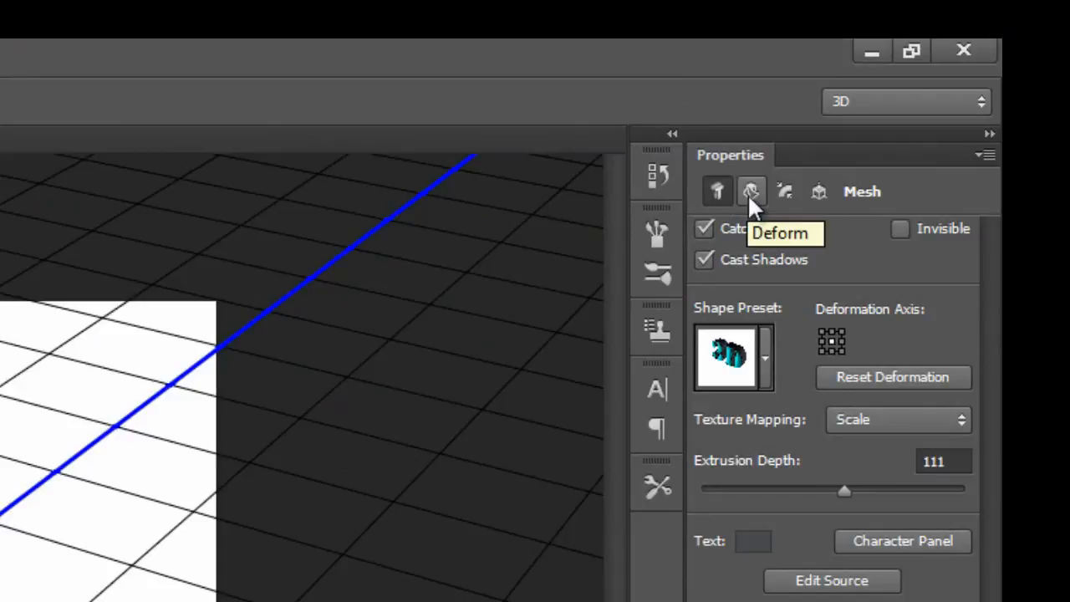
# - Try deforming the 3D text mesh with an extrusion of about 159 and a cap inflate angle of -15°, adjusting the bevel angle too
pyautogui.click(750, 191)
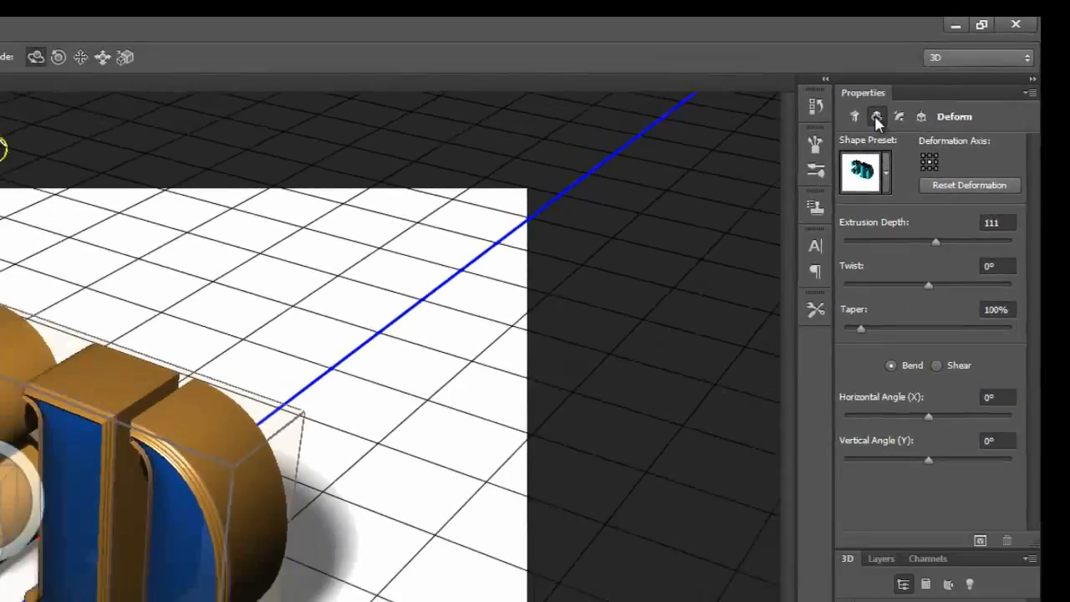
pyautogui.moveTo(431, 251); pyautogui.dragTo(435, 284)
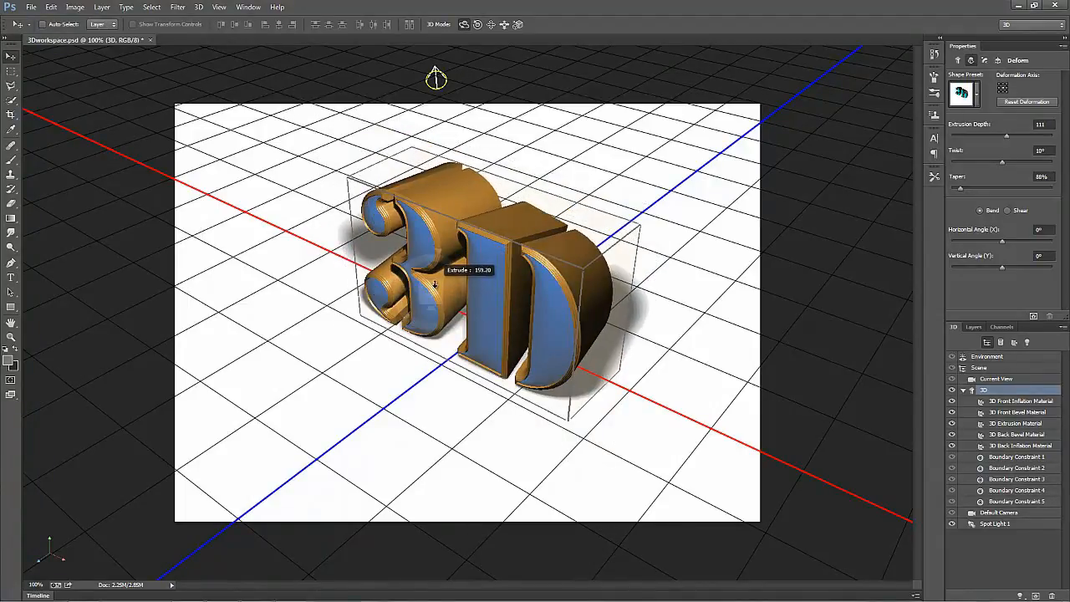
pyautogui.click(997, 61)
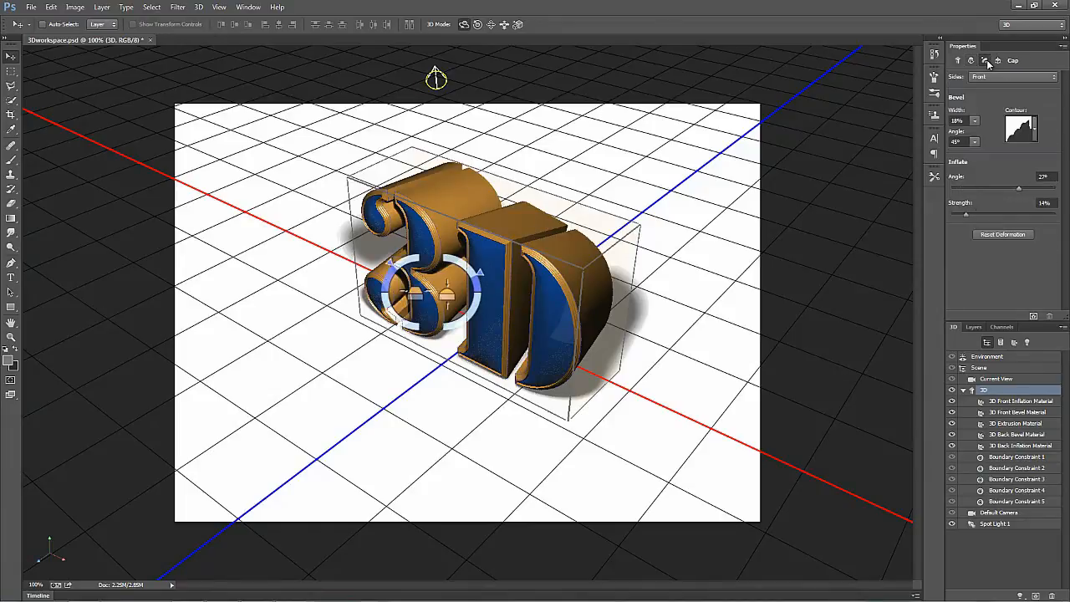
pyautogui.moveTo(479, 270); pyautogui.dragTo(481, 307)
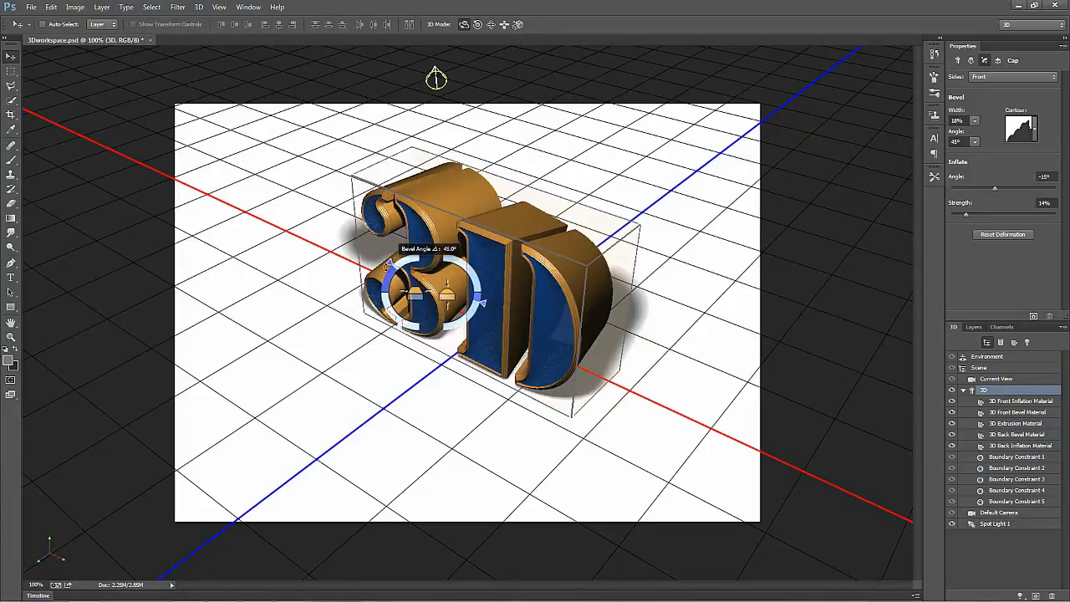
pyautogui.moveTo(384, 274); pyautogui.dragTo(383, 283)
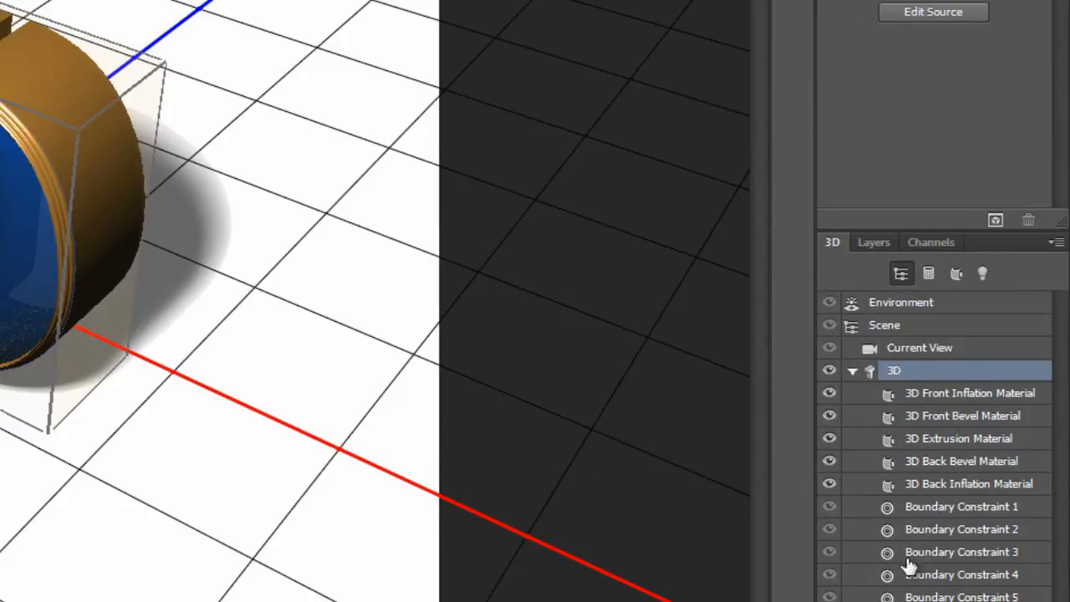
# - Browse the 3D scene list filtered by meshes, materials and lights, and return to the whole scene list
pyautogui.click(929, 275)
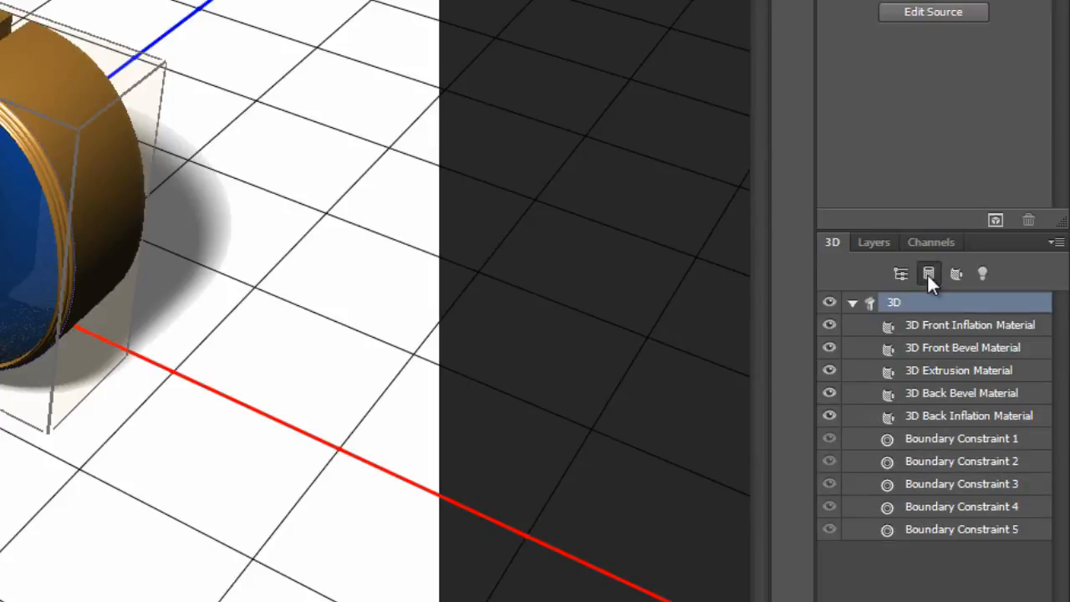
pyautogui.click(853, 303)
pyautogui.click(852, 302)
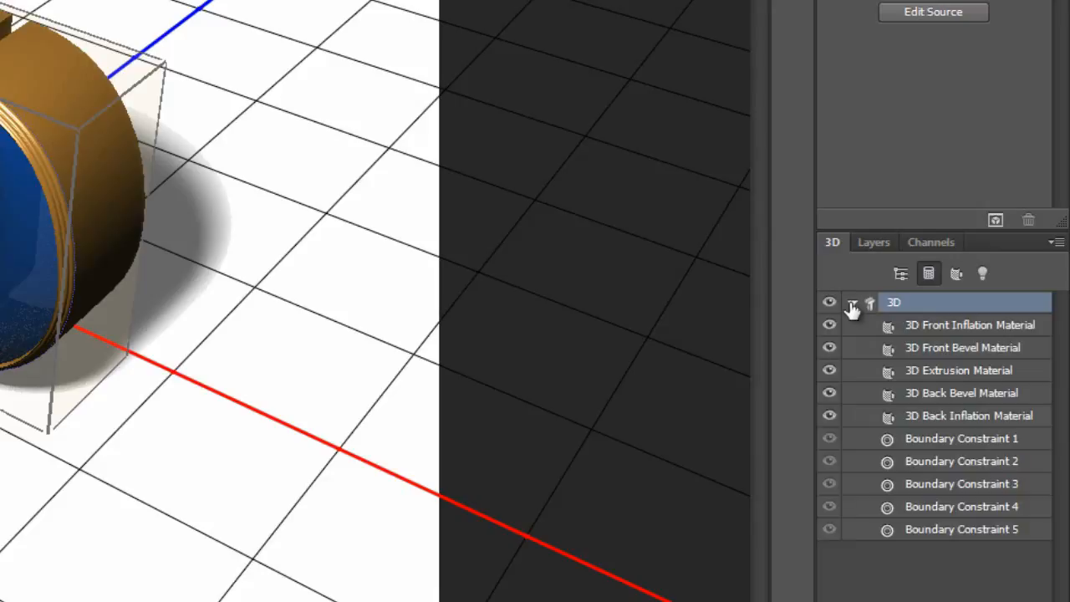
pyautogui.click(960, 272)
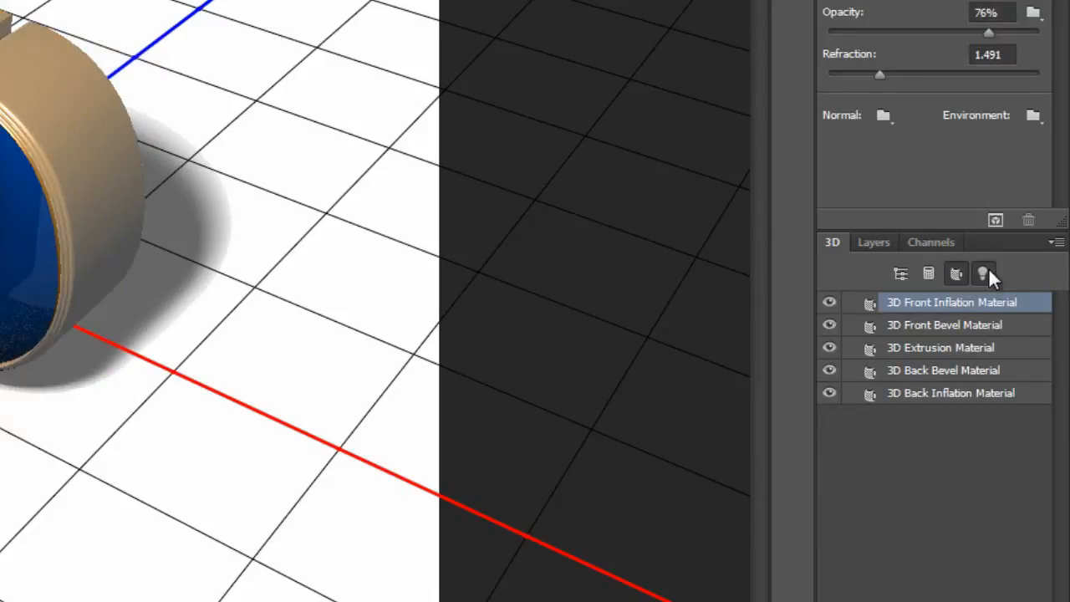
pyautogui.click(987, 271)
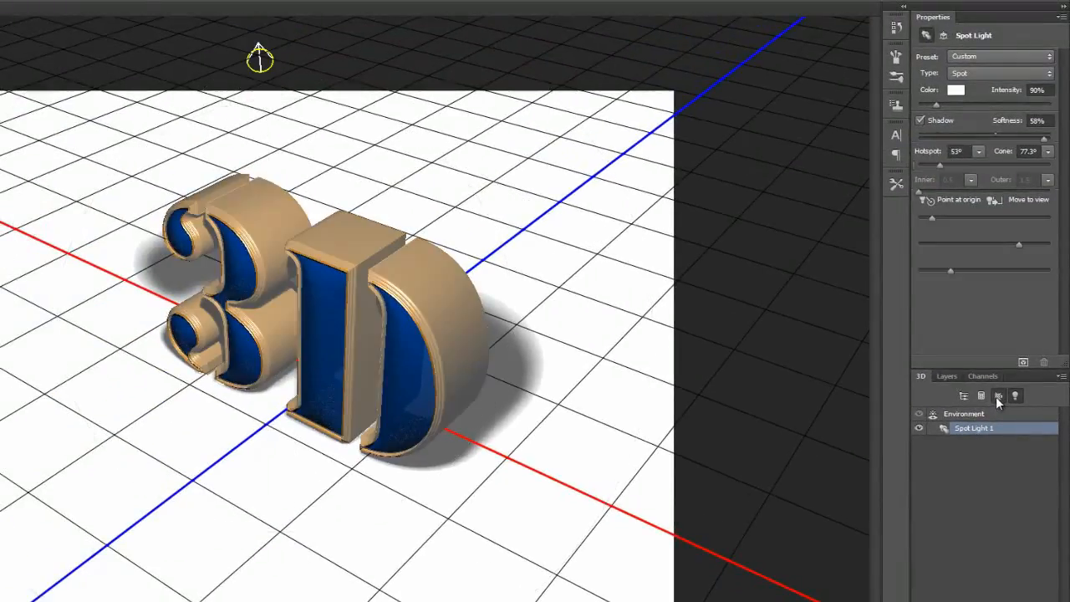
pyautogui.click(957, 274)
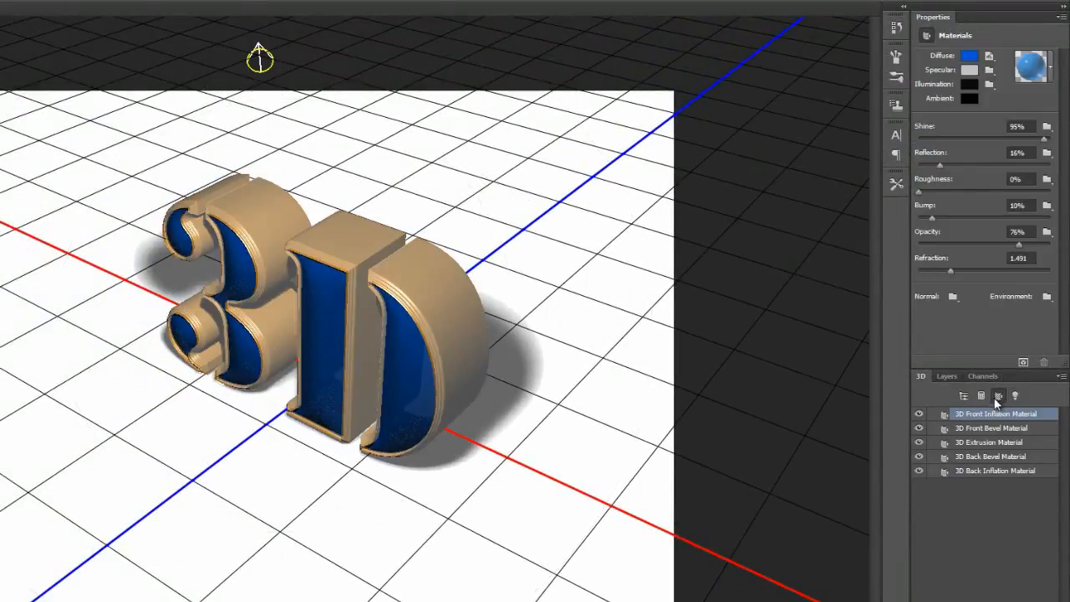
pyautogui.click(982, 396)
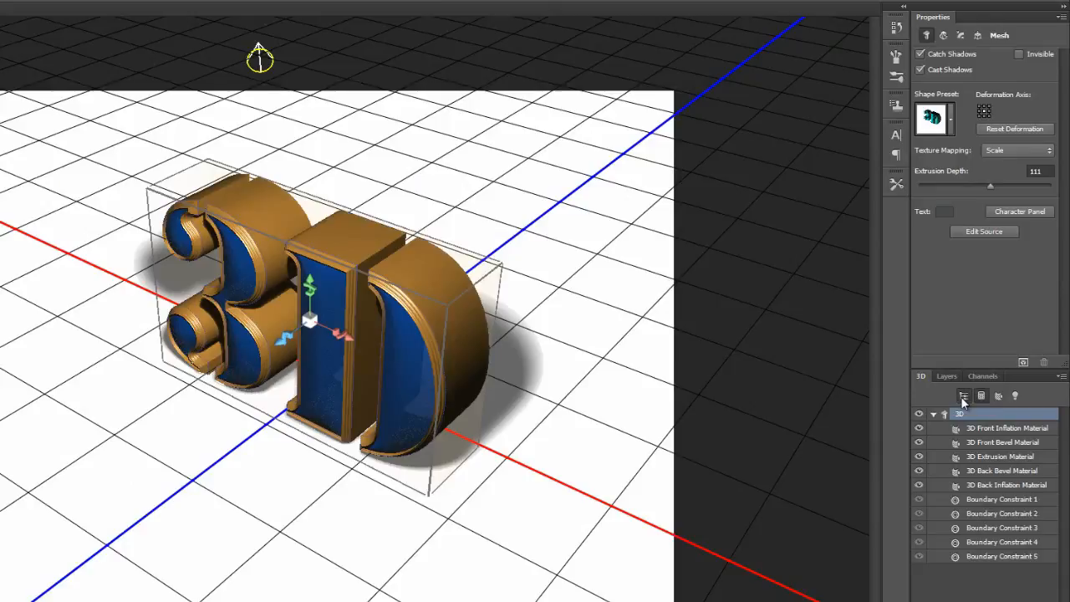
pyautogui.click(961, 396)
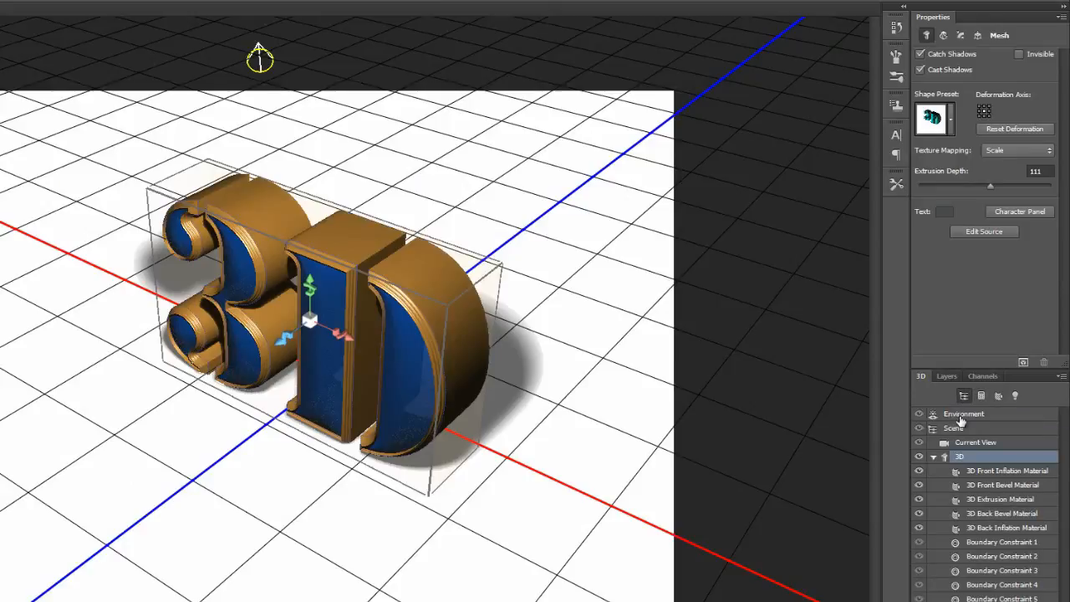
# - In the environment's ground plane settings, set the shadow opacity to 0% and the reflection opacity to 49%
pyautogui.click(966, 415)
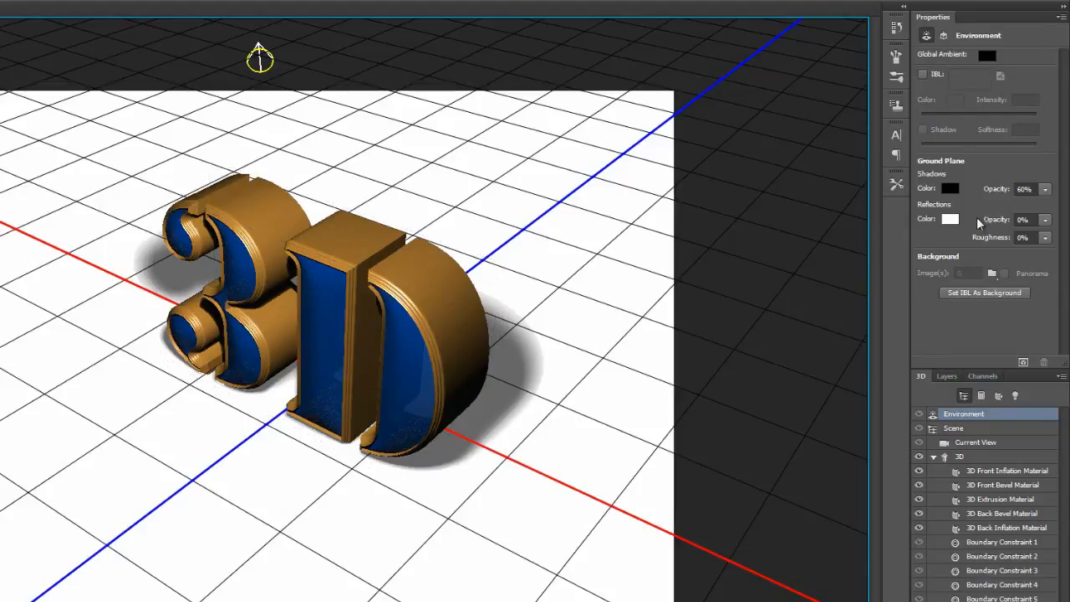
pyautogui.moveTo(1000, 194); pyautogui.dragTo(776, 191)
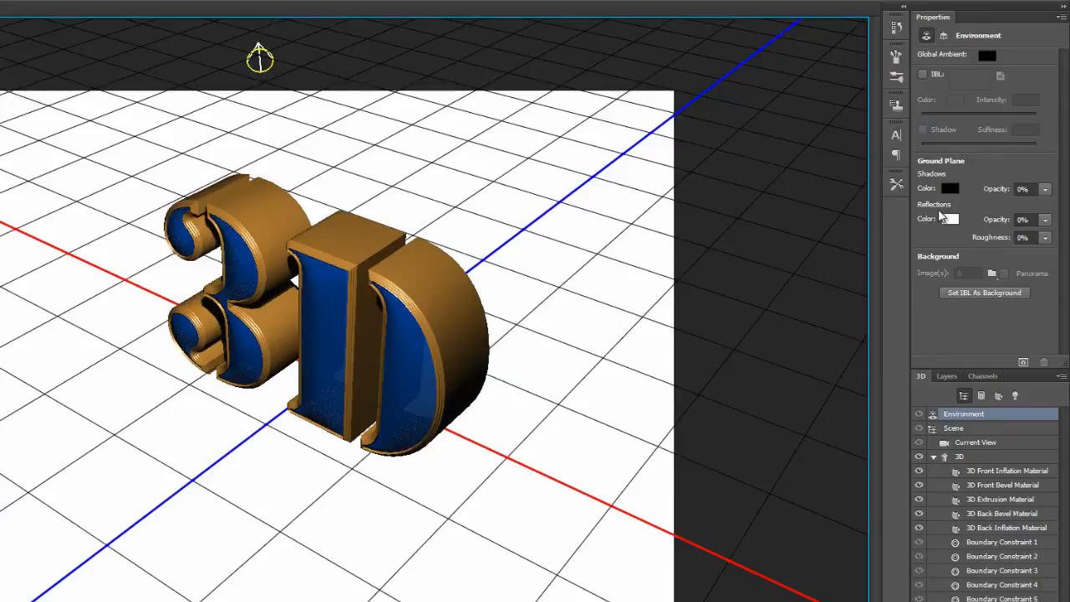
pyautogui.click(1024, 220)
pyautogui.write('92')
pyautogui.press('Return')
pyautogui.moveTo(1002, 225); pyautogui.dragTo(971, 225)
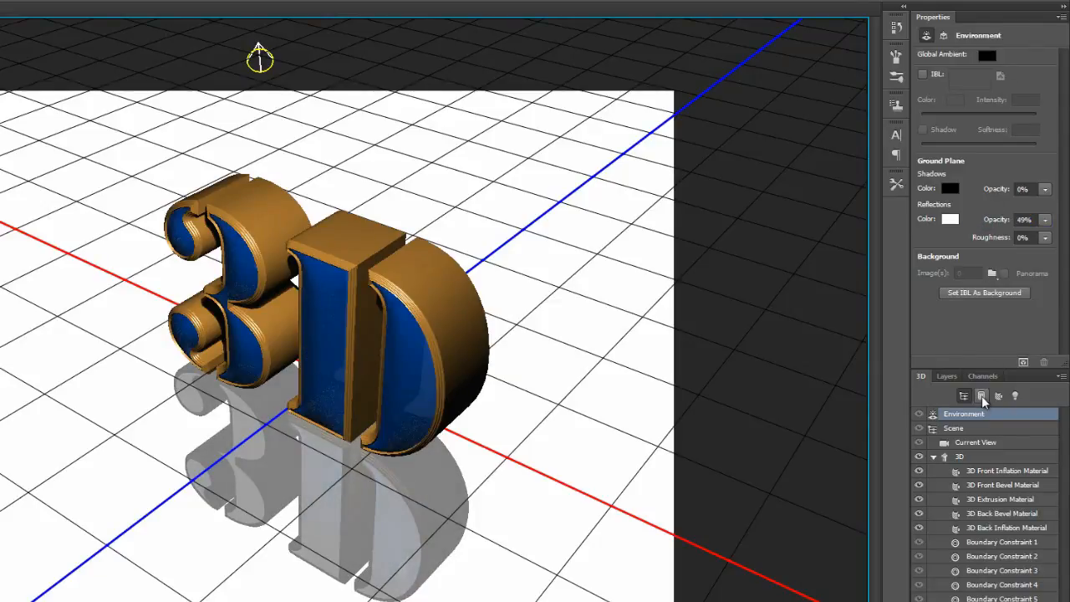
# - Review the Scene's render properties, including the available surface styles, keeping the Solid style
pyautogui.click(953, 428)
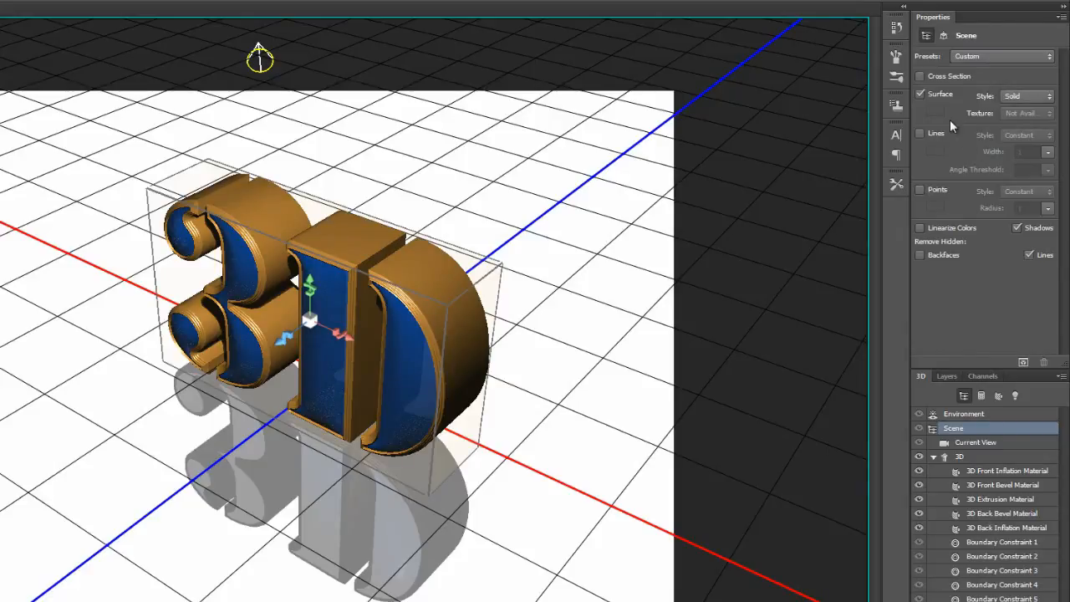
pyautogui.click(1025, 97)
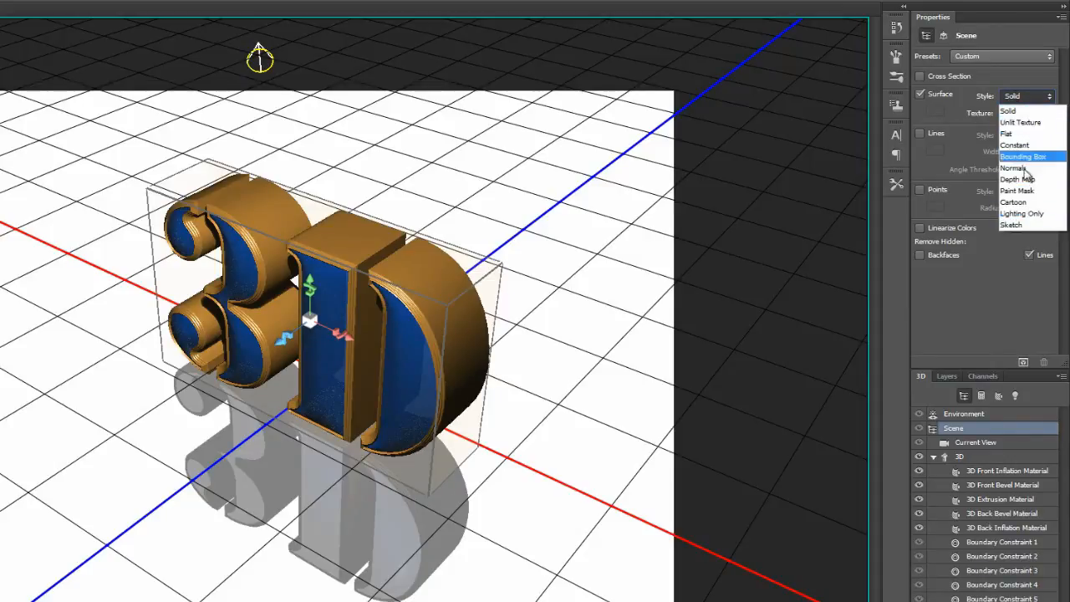
pyautogui.click(1002, 77)
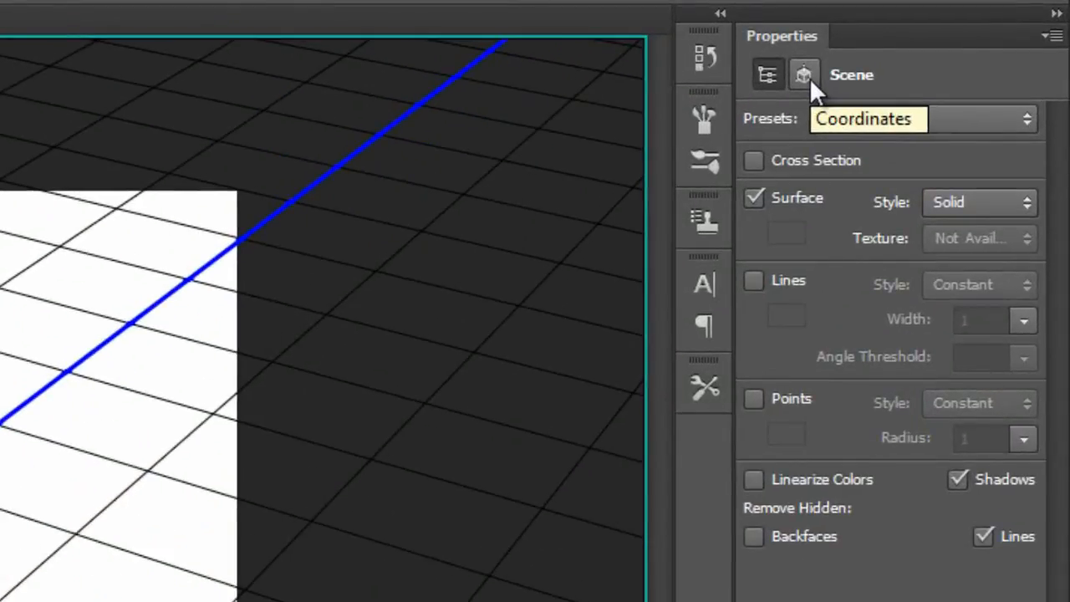
# - Inspect the position, rotation and scale coordinates of the scene, the 3D text mesh and the current view camera
pyautogui.click(811, 81)
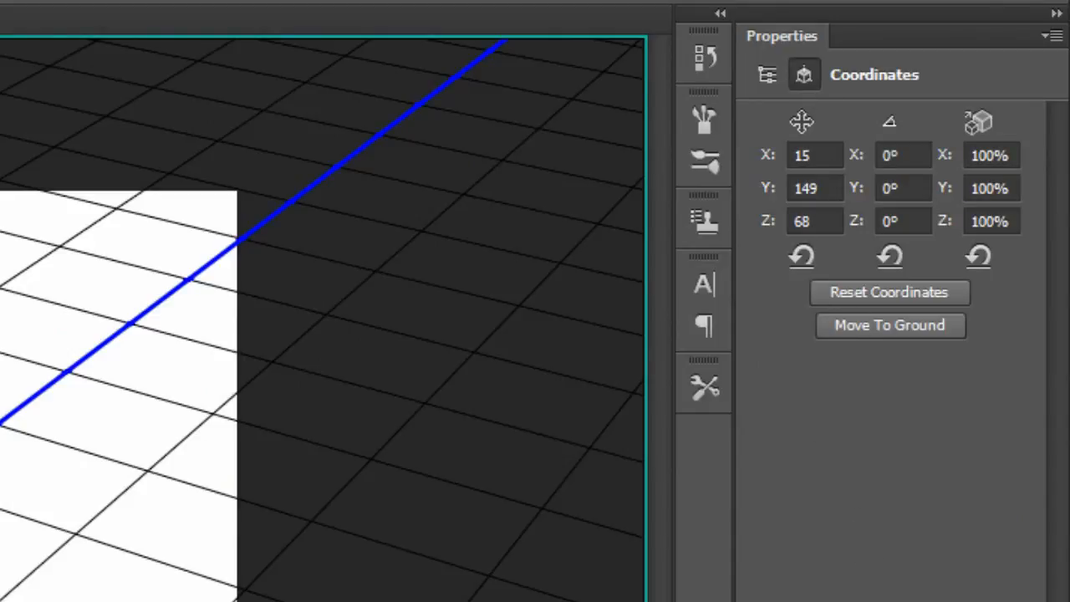
pyautogui.click(3, 360)
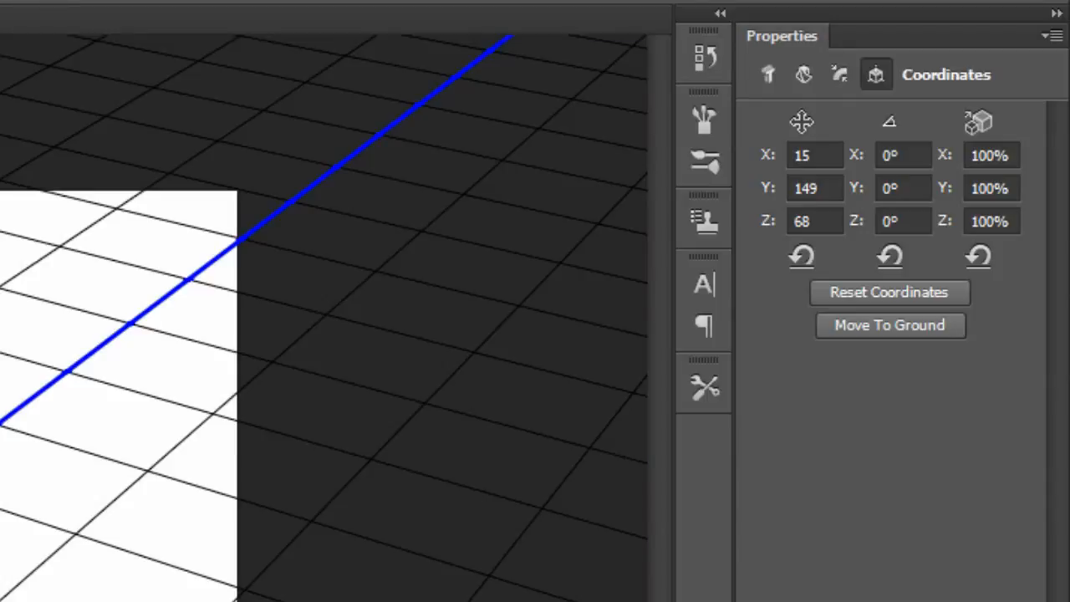
pyautogui.click(3, 360)
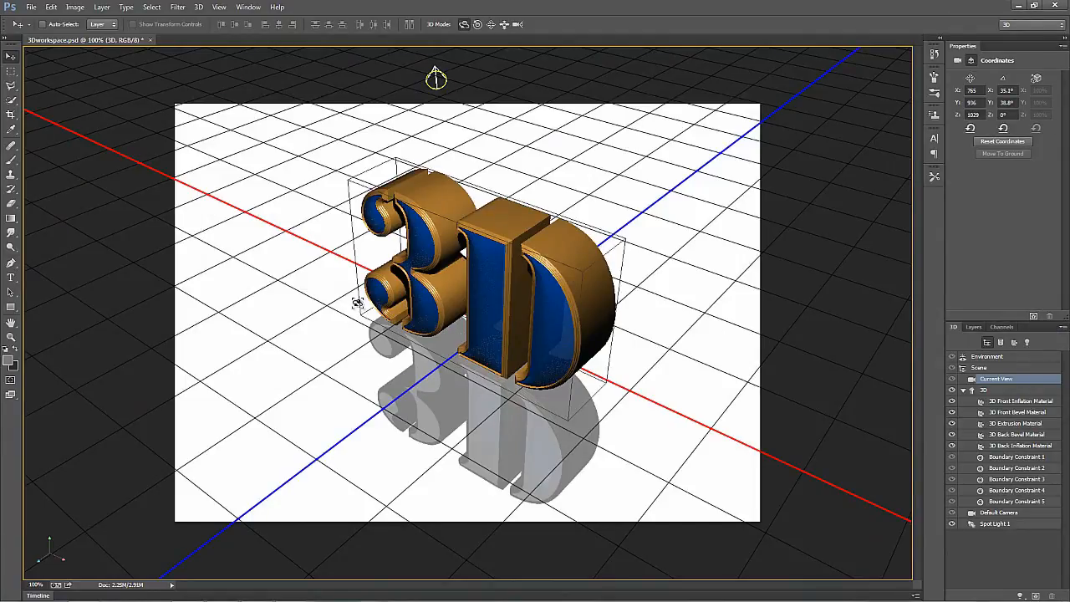
# - Select a rectangular area around the 3D text and its reflection with the Rectangular Marquee tool and render it
pyautogui.click(11, 72)
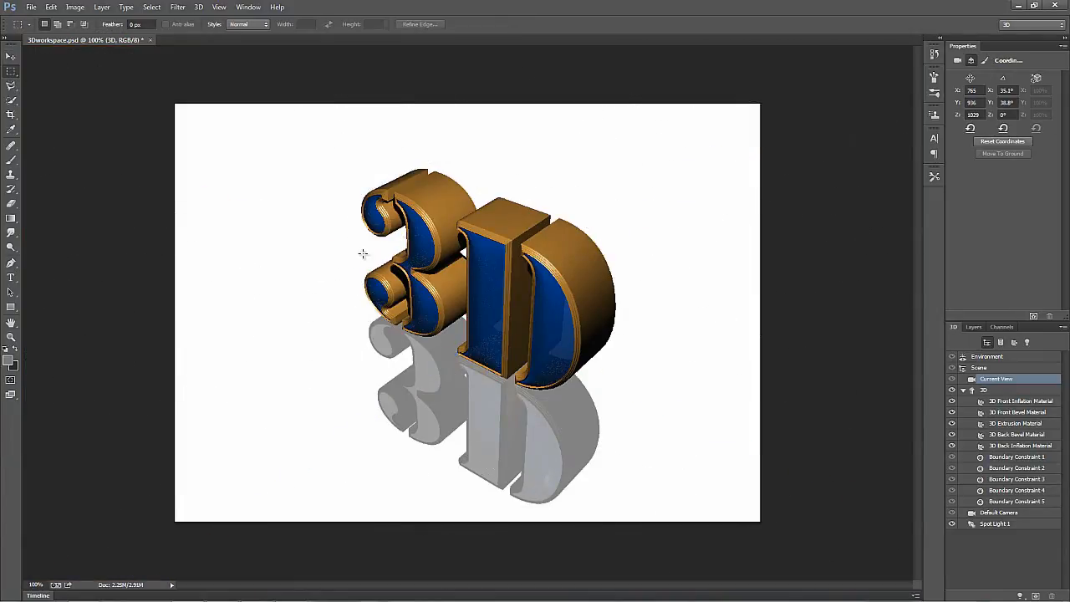
pyautogui.moveTo(290, 132); pyautogui.dragTo(656, 512)
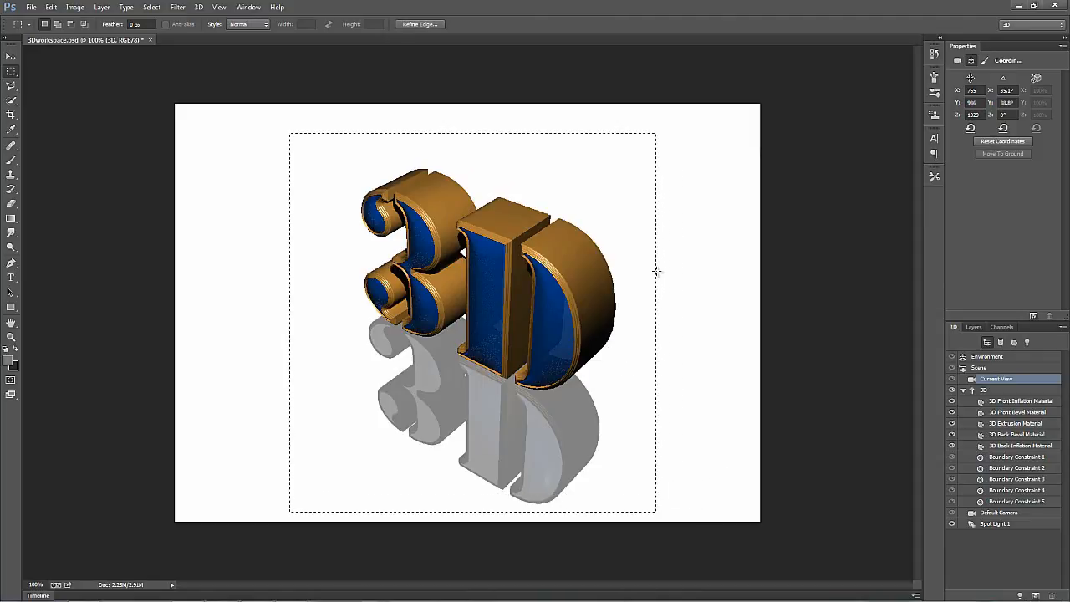
pyautogui.click(1033, 317)
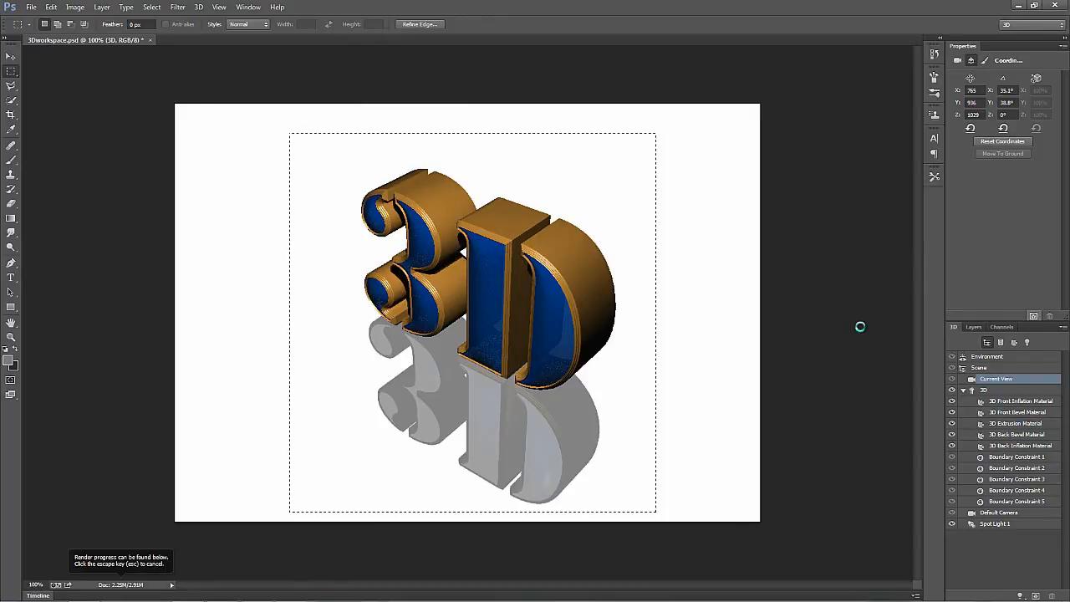